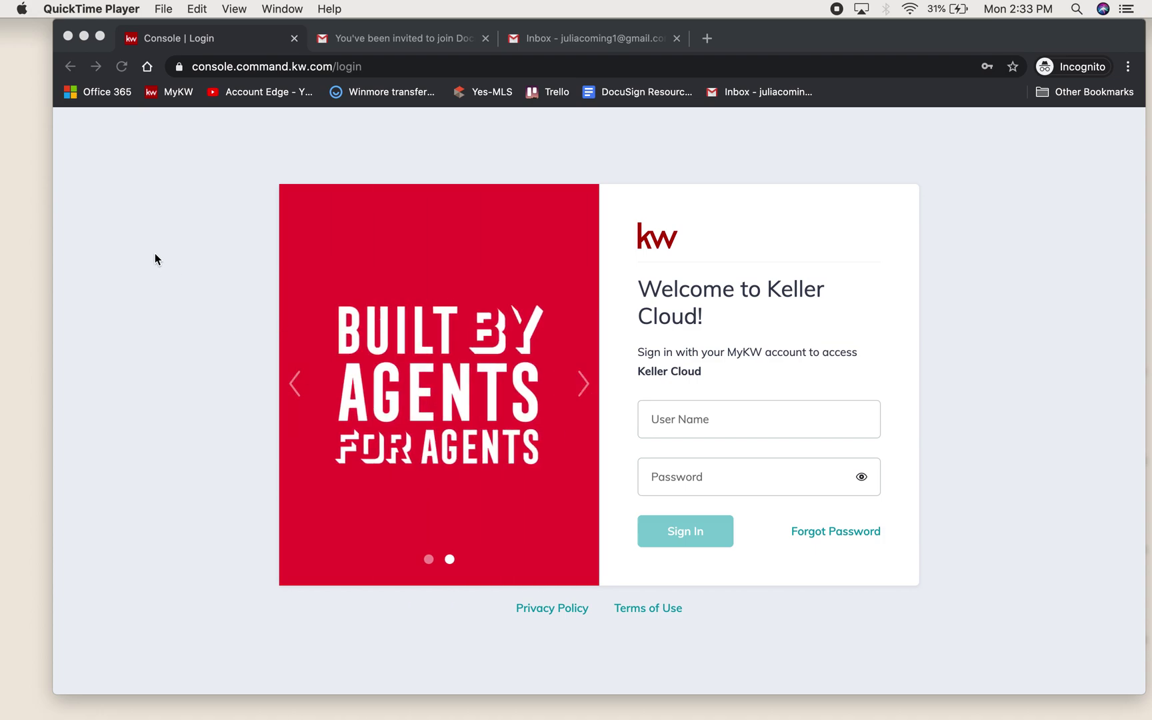
- Go to the agent.kw.com login site
click(298, 66)
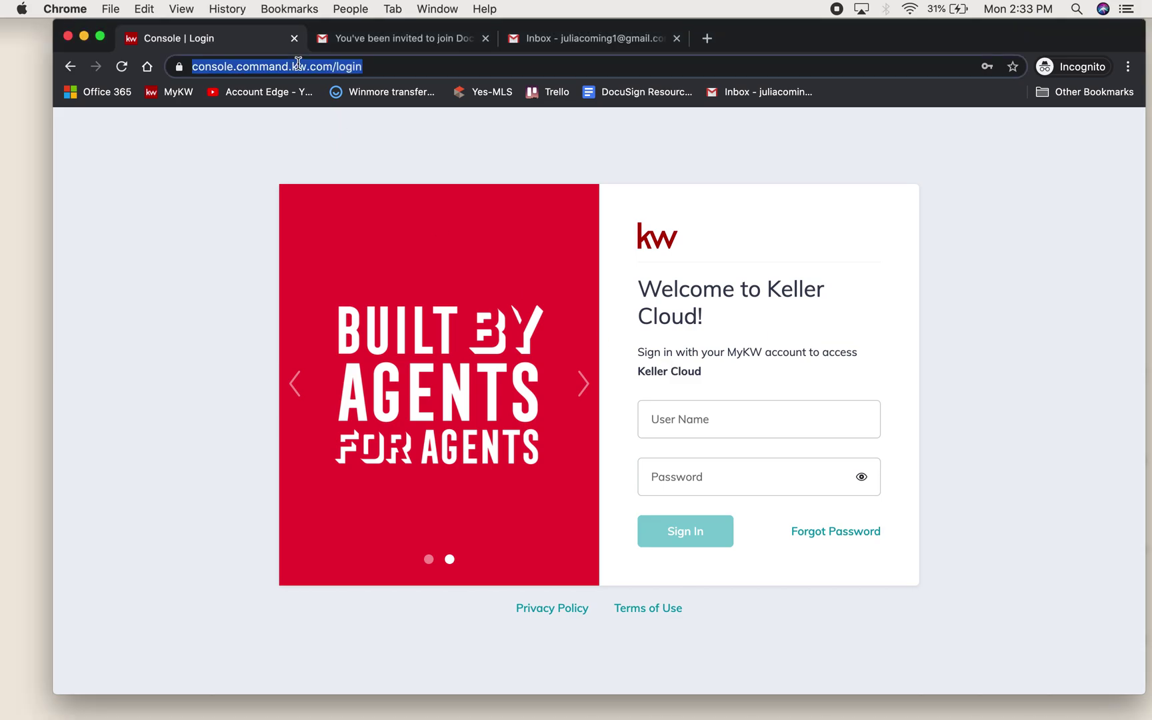
text(agent)
key(Return)
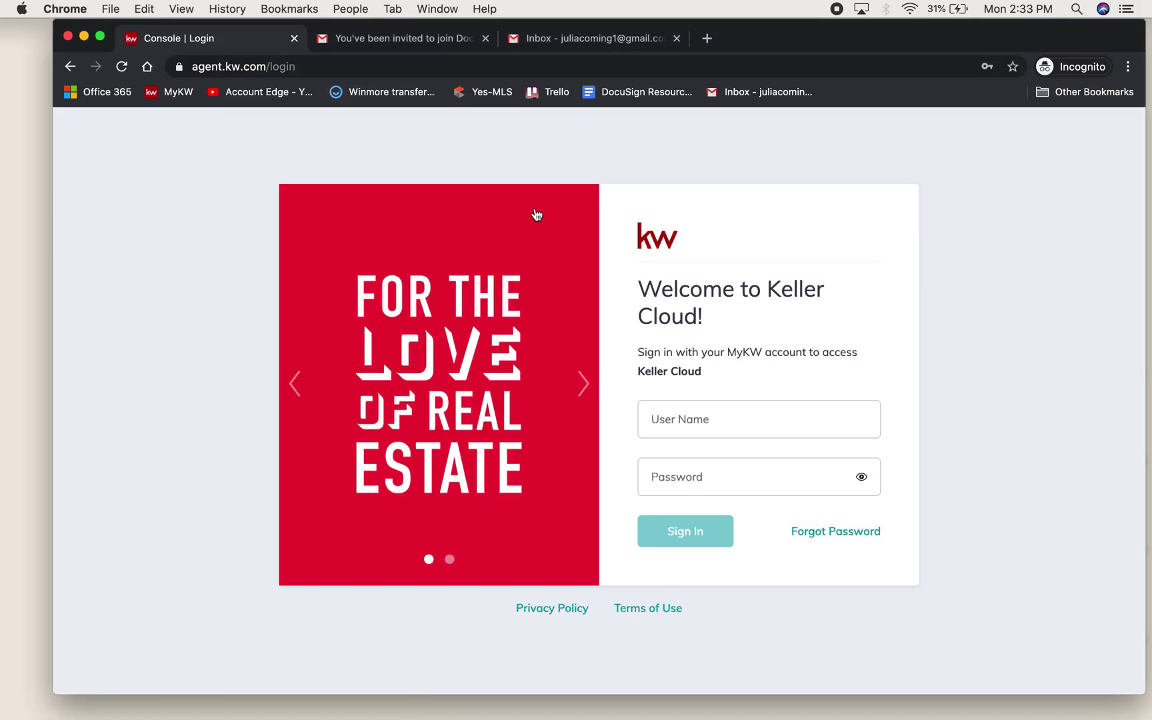
- Sign in to Keller Cloud using the saved username and password
click(748, 424)
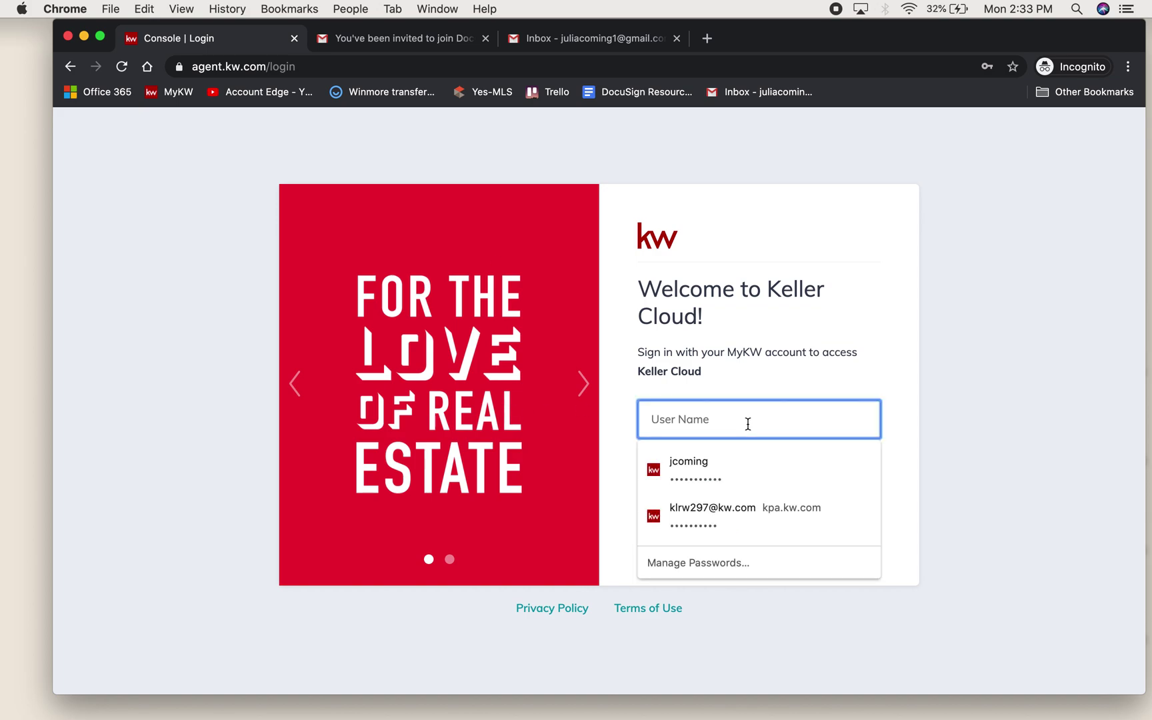
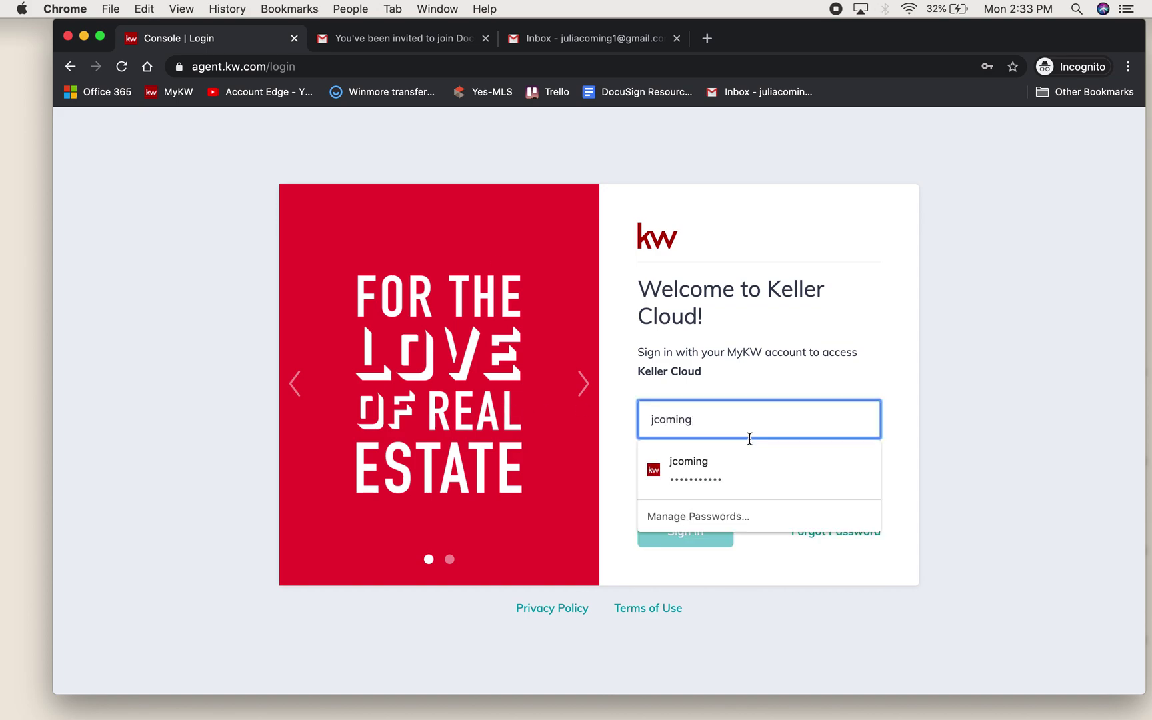
click(749, 453)
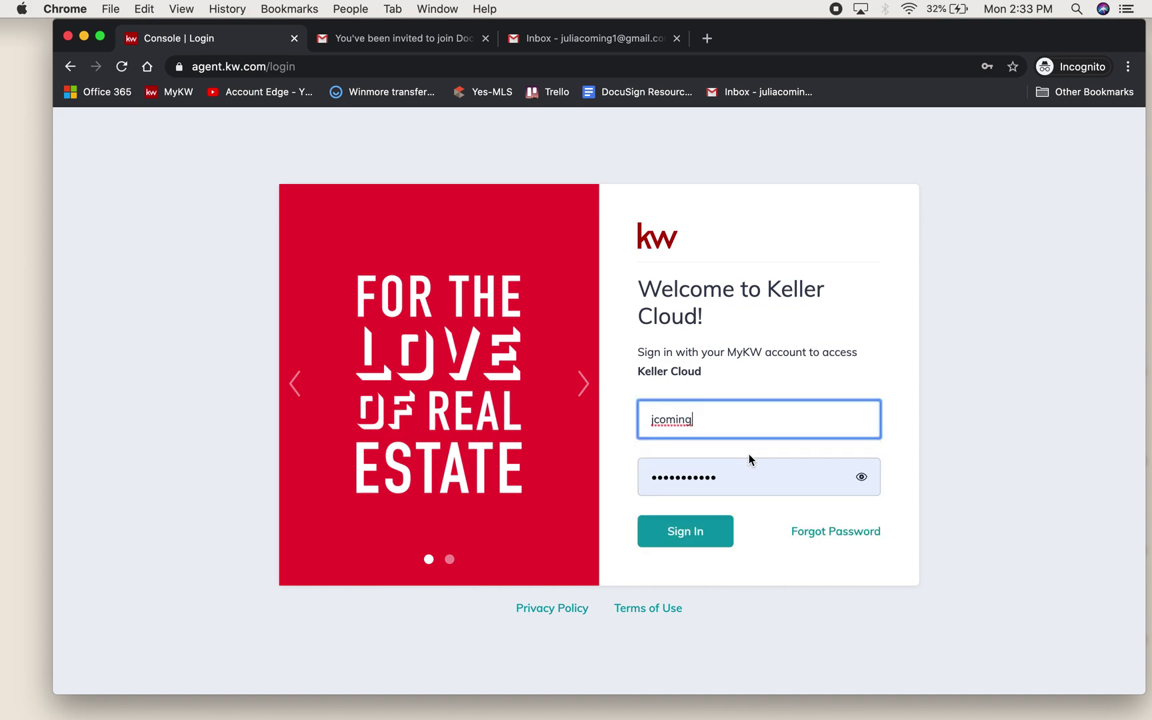
click(678, 536)
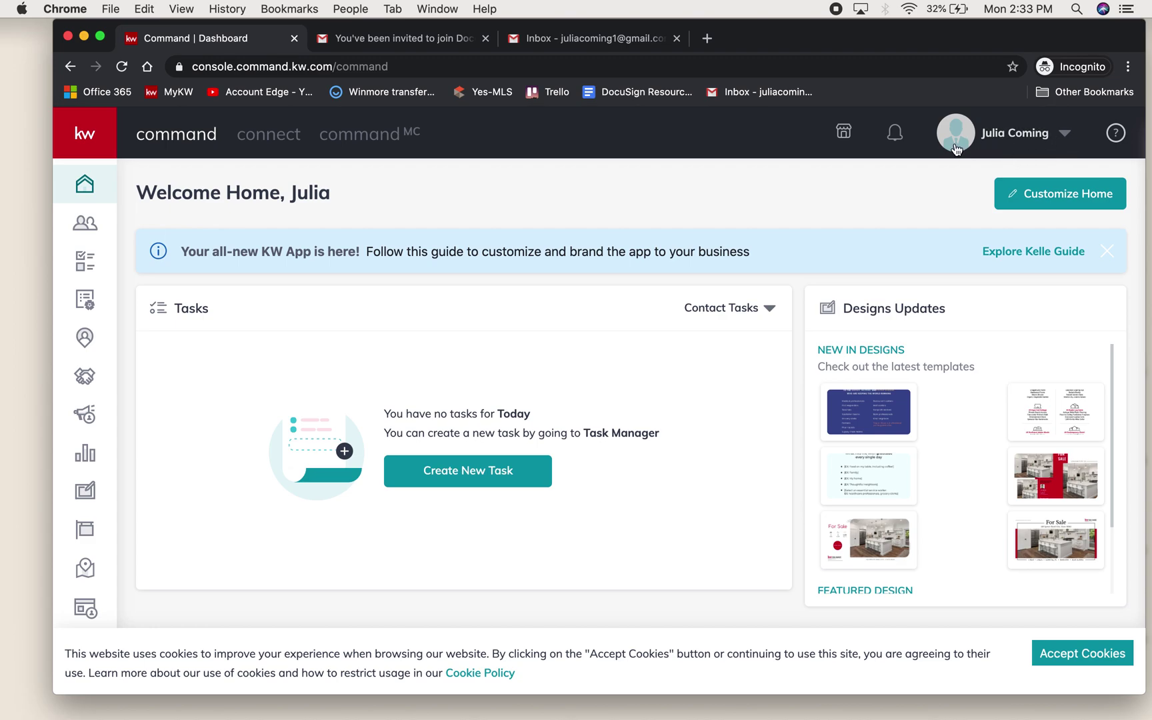
- Open the Settings page from the profile menu in the top bar
click(1067, 136)
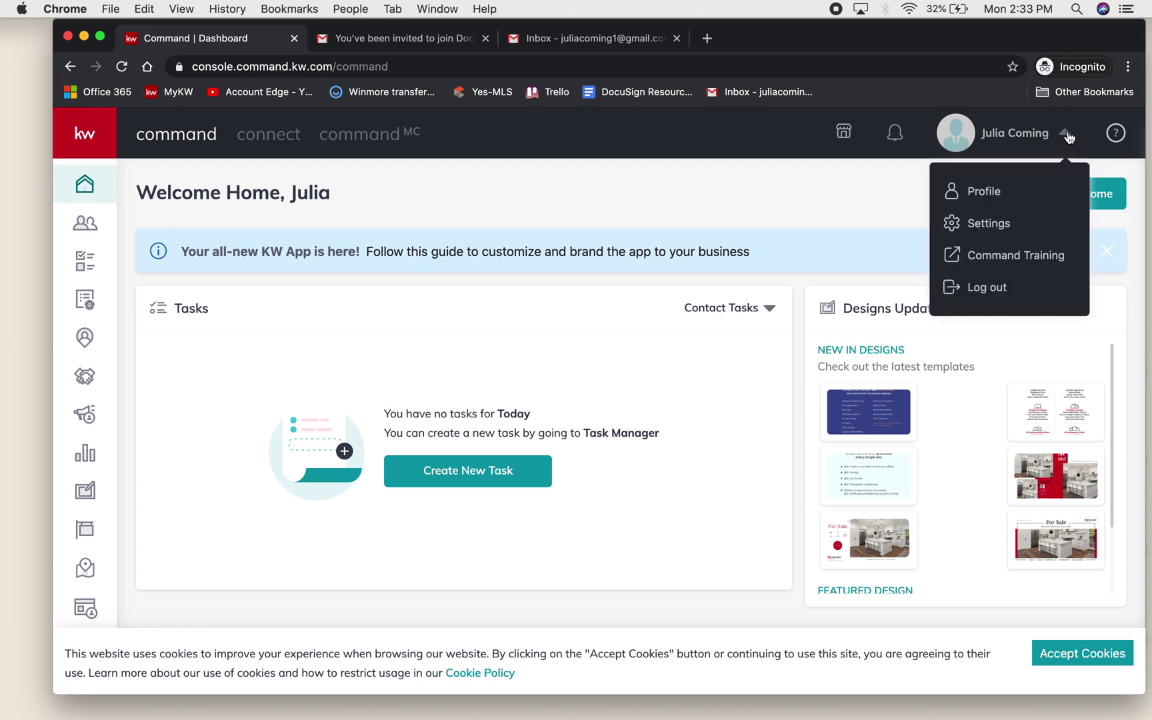
click(991, 229)
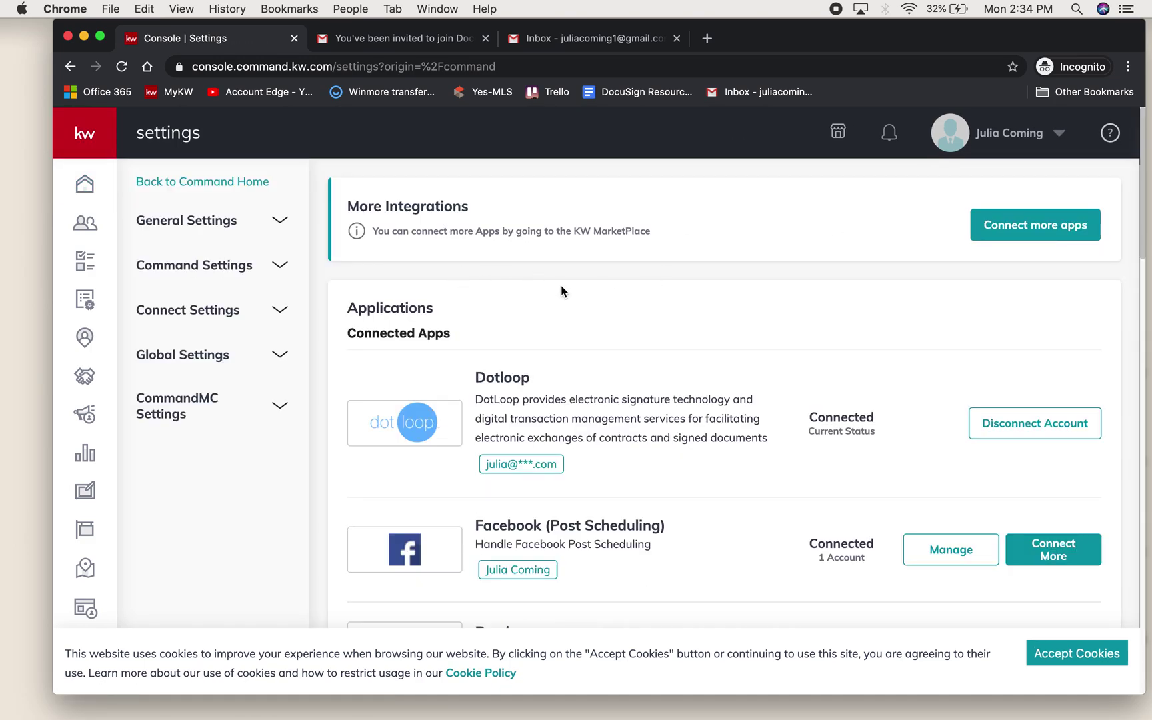
- Scroll to Digital Signature & Transactions and start connecting the DocuSign account
scroll(562, 292, down, 6)
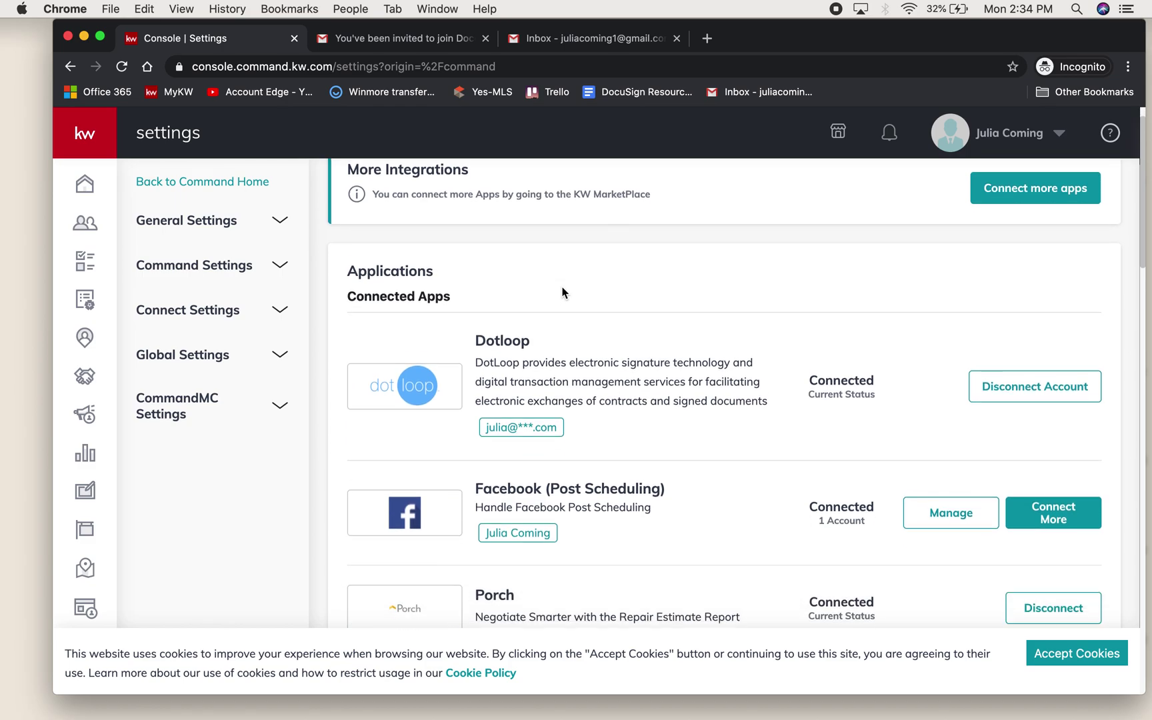
scroll(562, 292, down, 3)
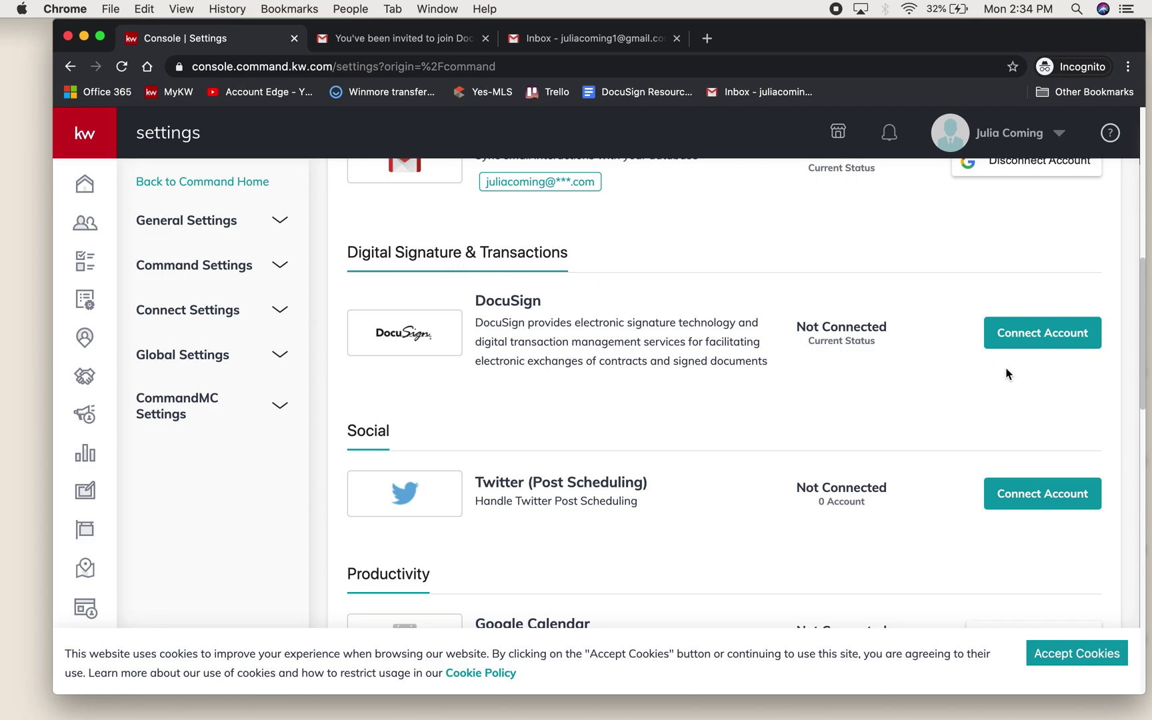
click(1057, 339)
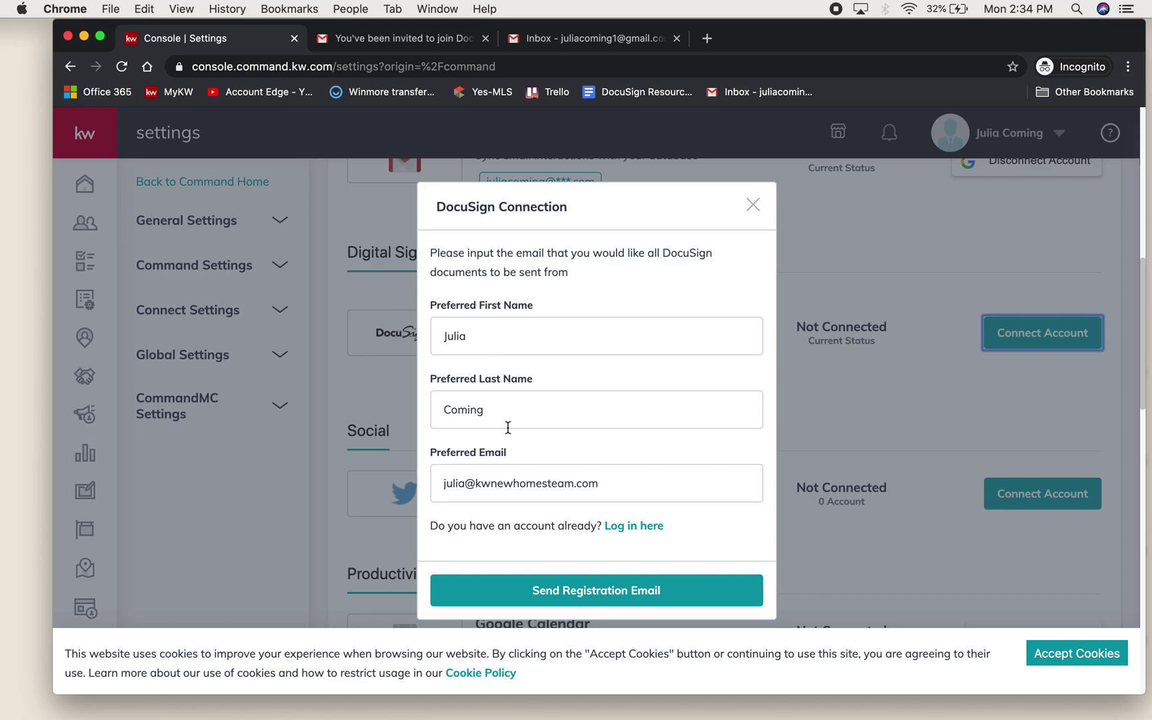
- Replace the preferred email with the user's Gmail address and send the DocuSign registration email
triple_click(617, 477)
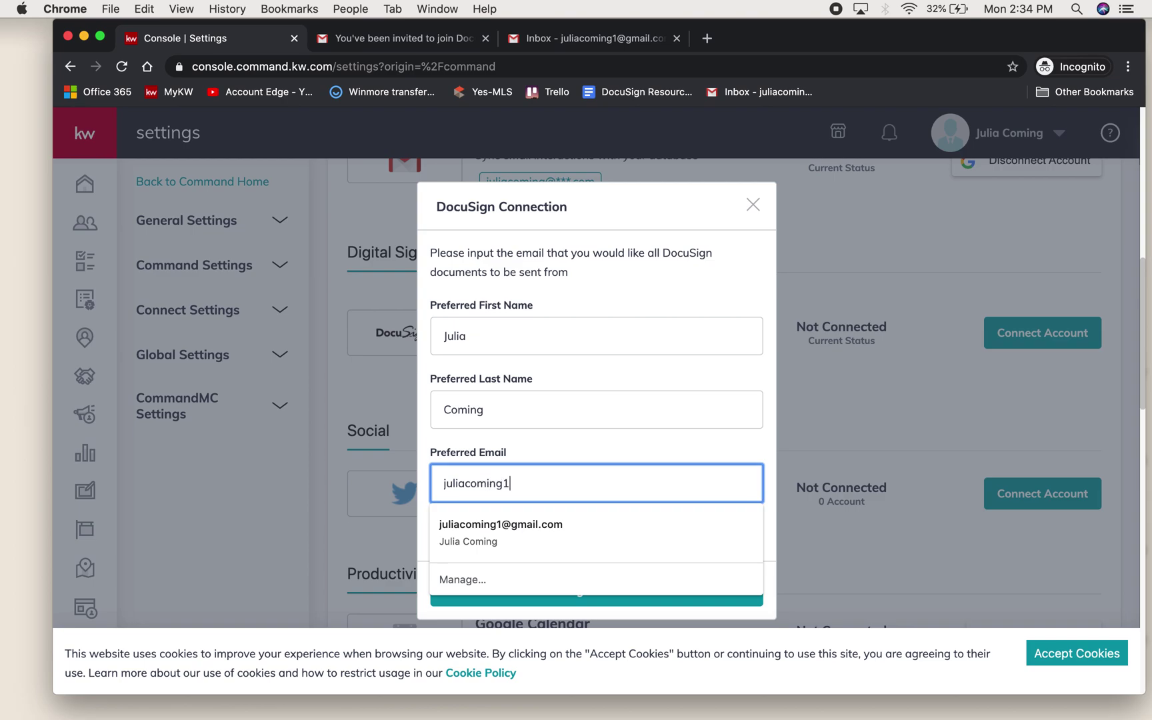
click(673, 445)
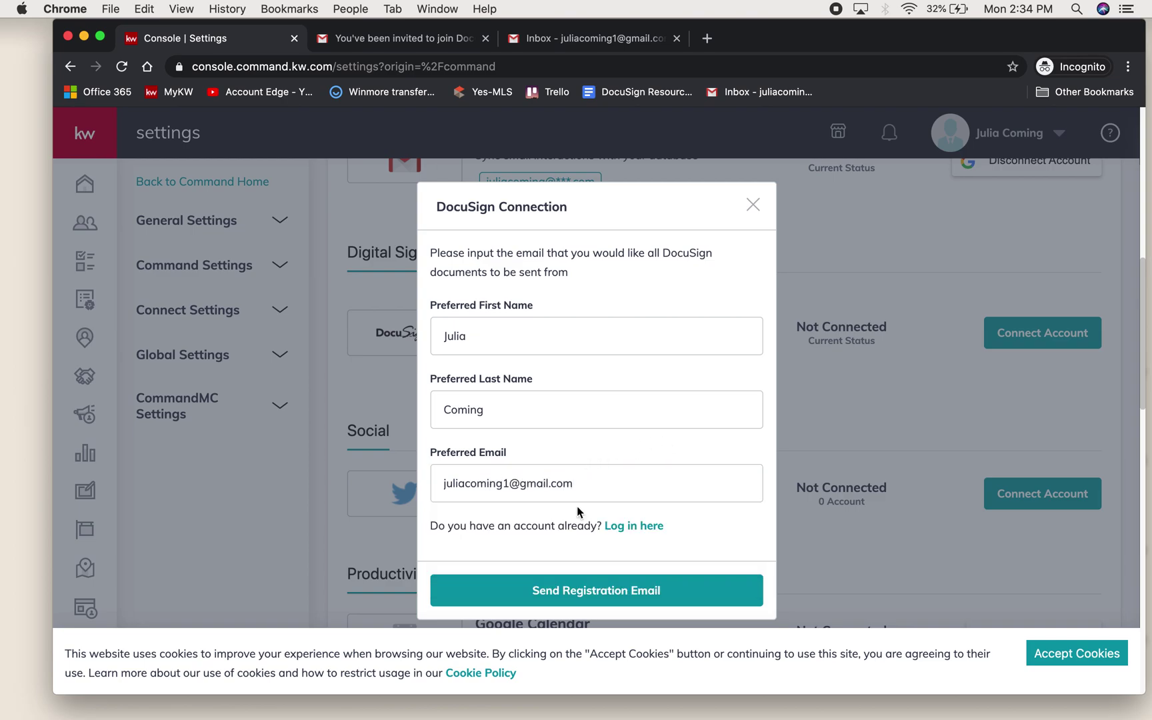
click(565, 582)
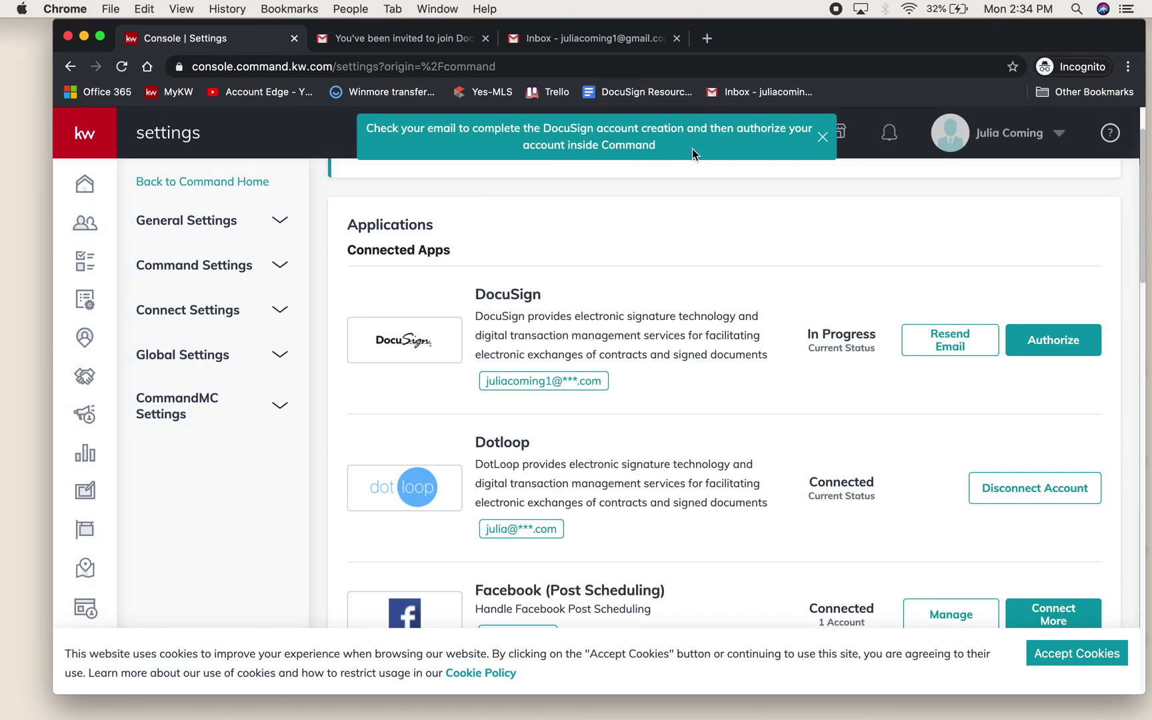
- Open the DocuSign Rooms invitation email in Gmail and scroll to Accept Invite
click(612, 40)
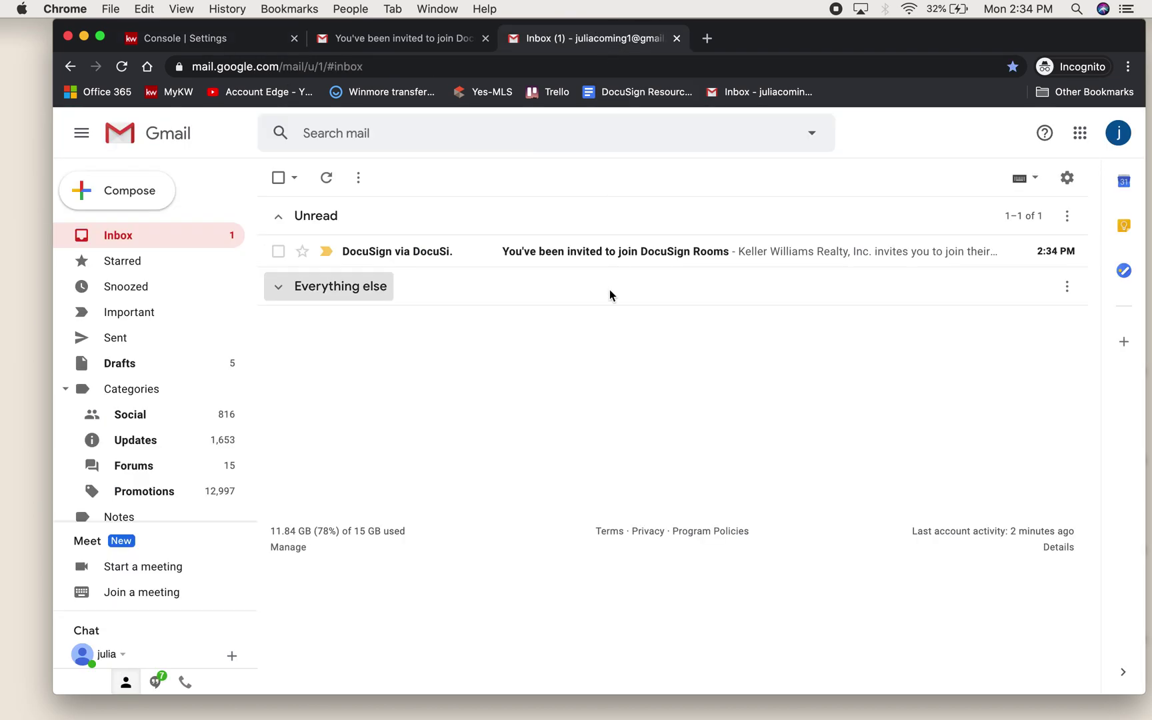
click(488, 260)
scroll(509, 448, down, 3)
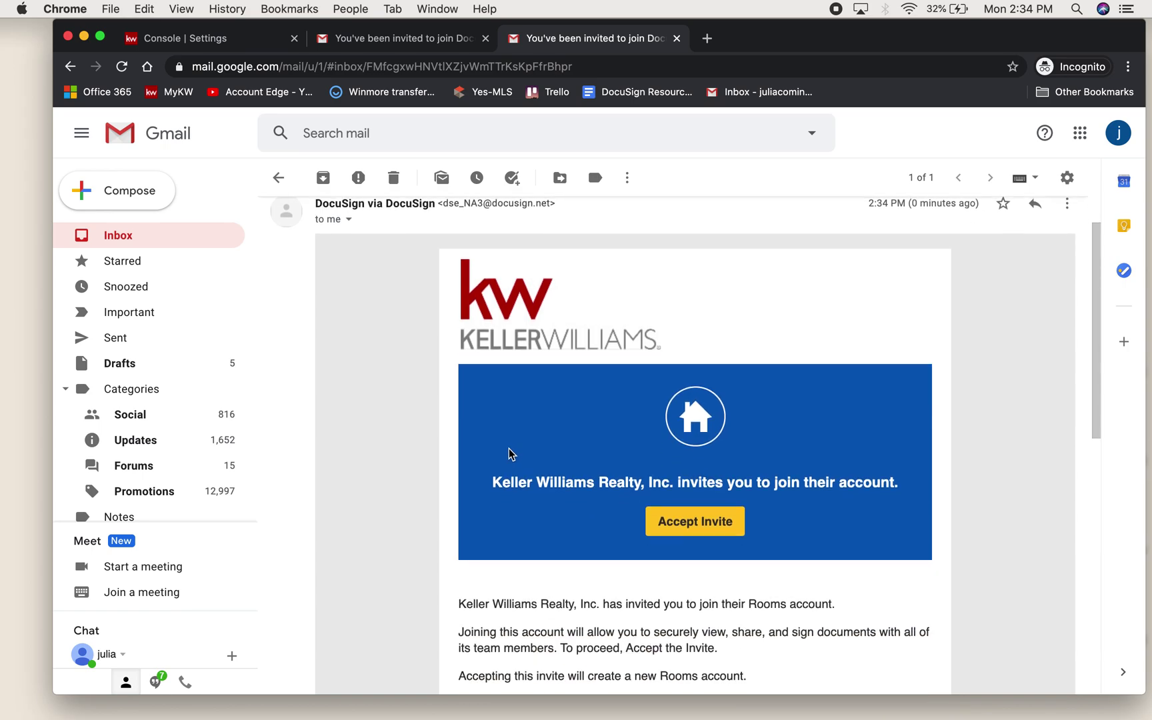
scroll(509, 454, down, 1)
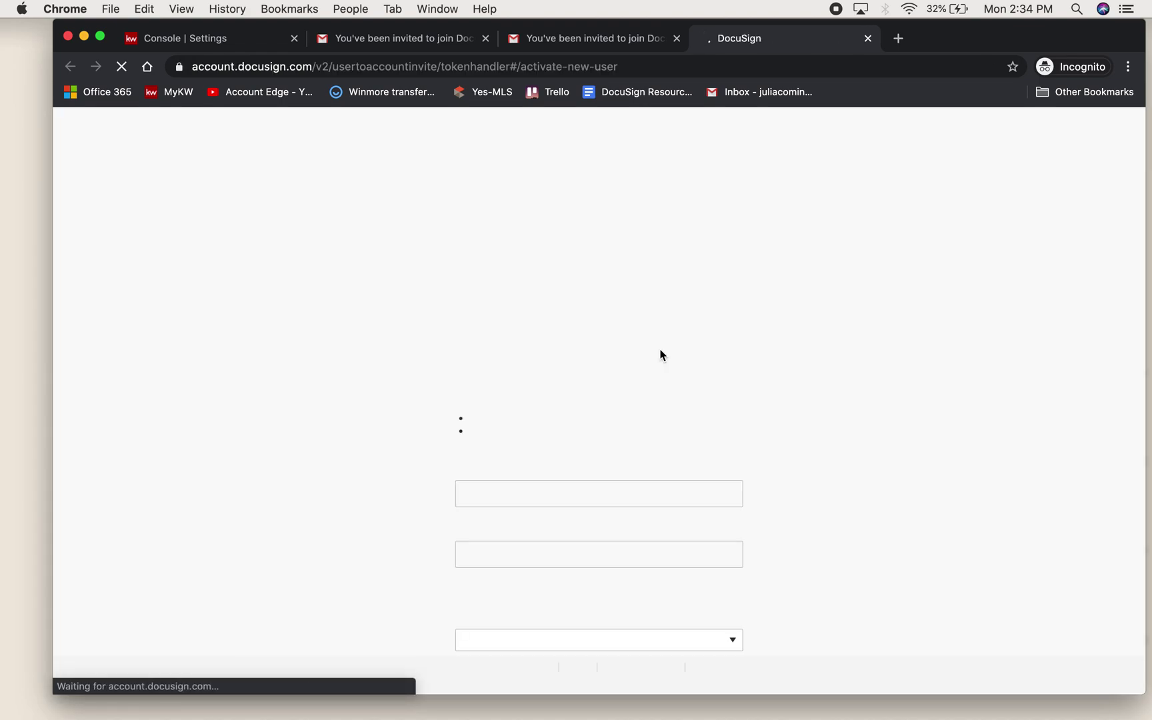
- Activate the DocuSign account with a new password and a mother's maiden name security answer
scroll(656, 344, down, 3)
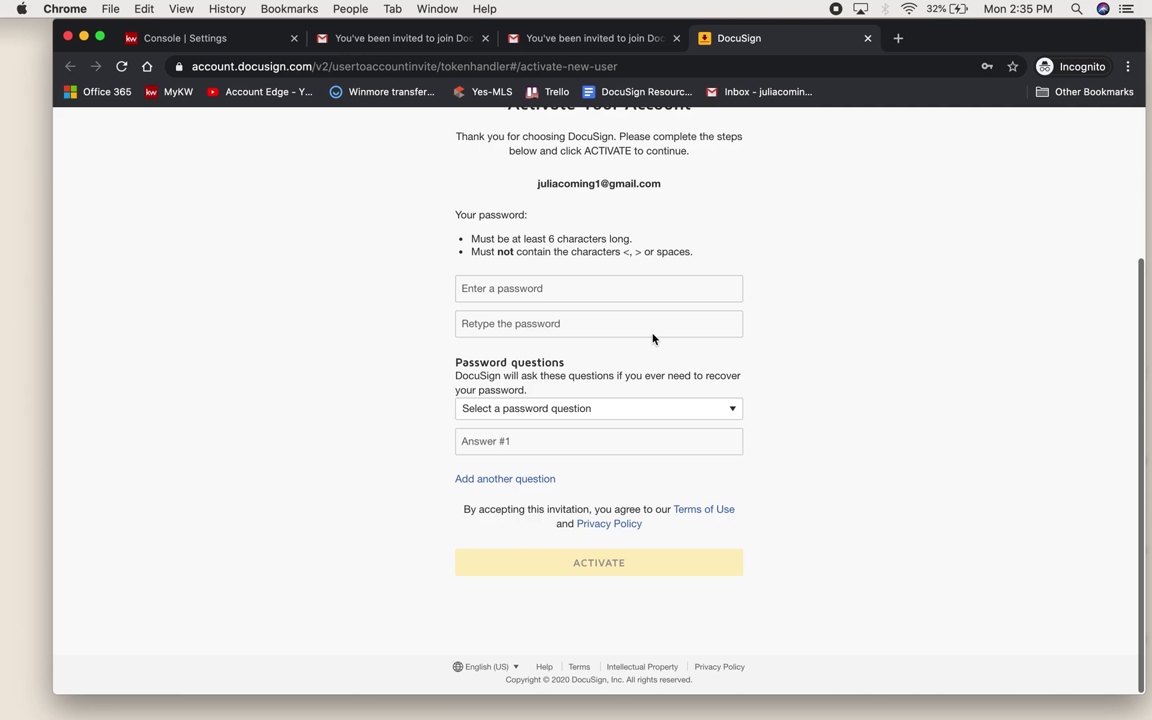
click(479, 297)
text(••••••••••••)
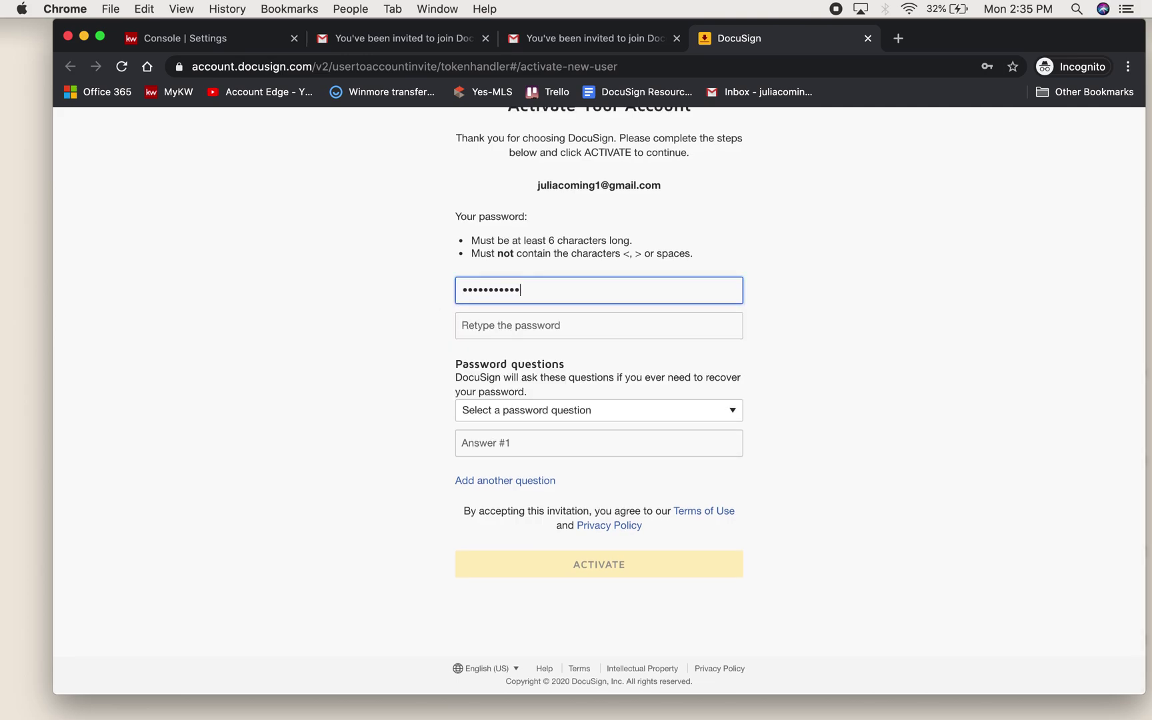
key(Tab)
text(••••••••••••)
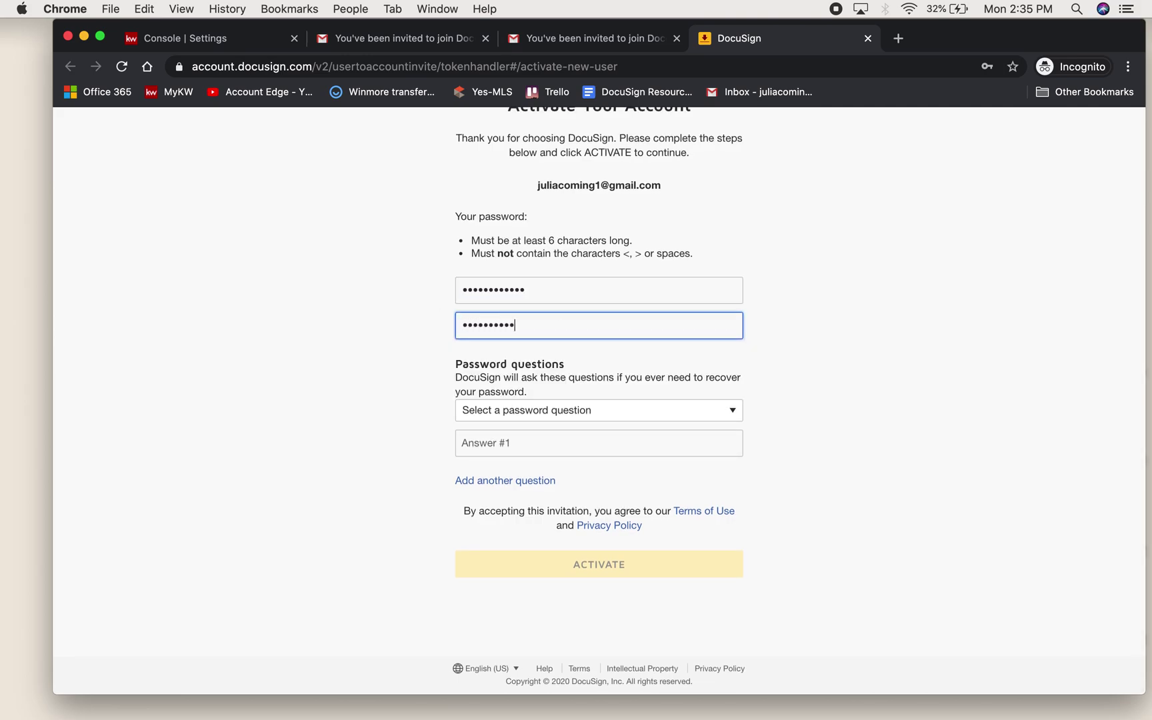
click(483, 408)
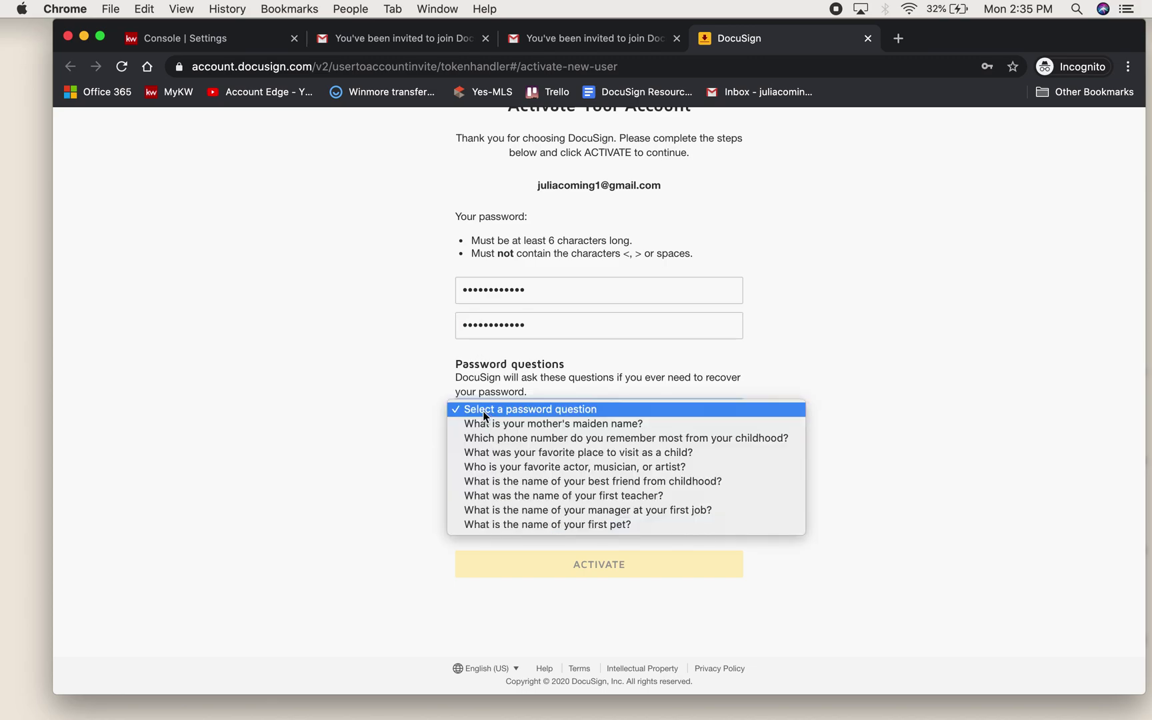
key(Escape)
click(489, 452)
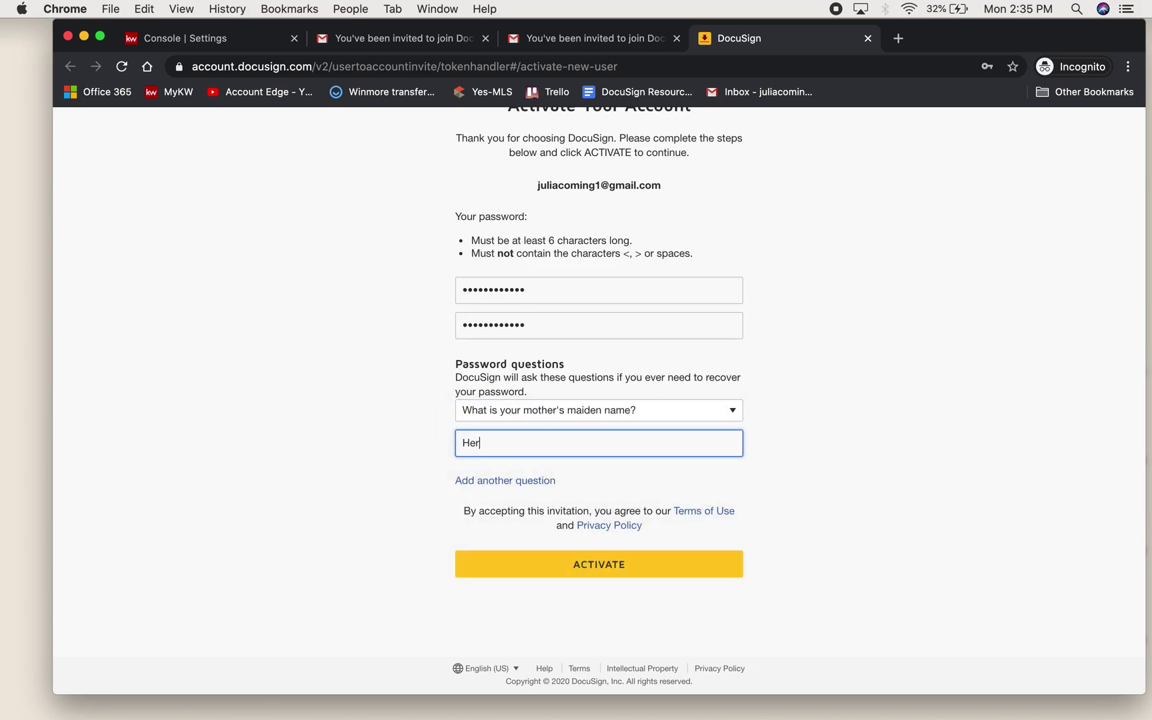
click(543, 567)
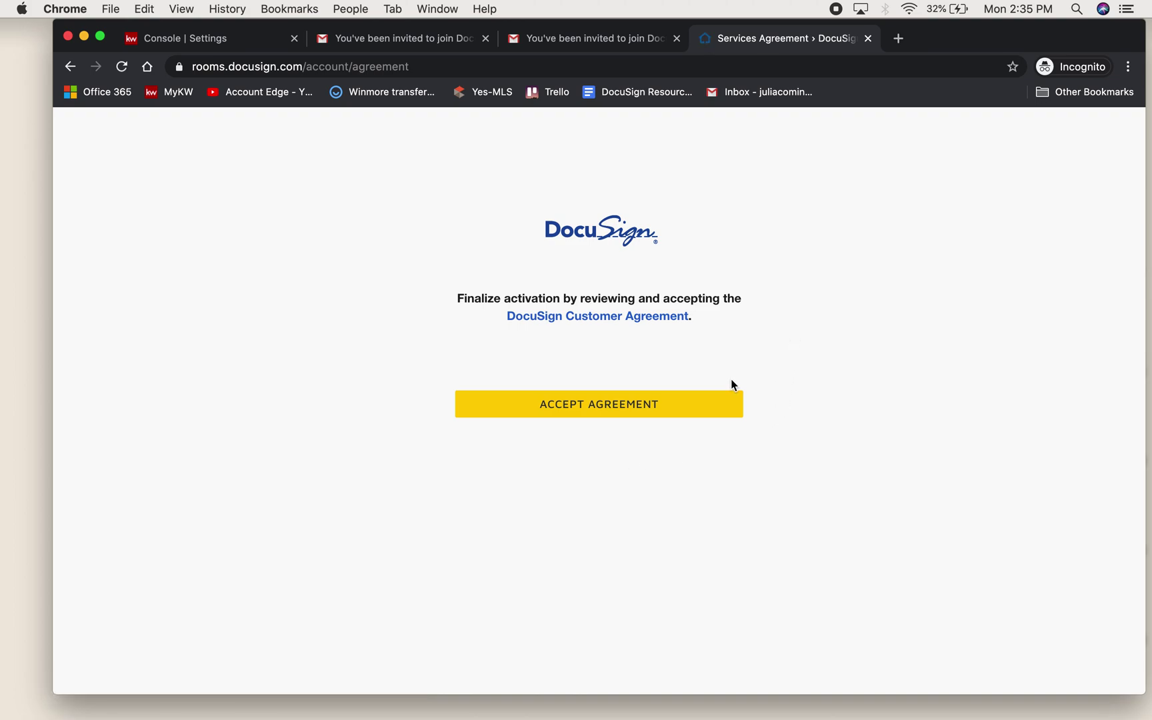
- Accept the Customer Agreement, close the Congratulations popup, and return to KW Command settings
click(572, 408)
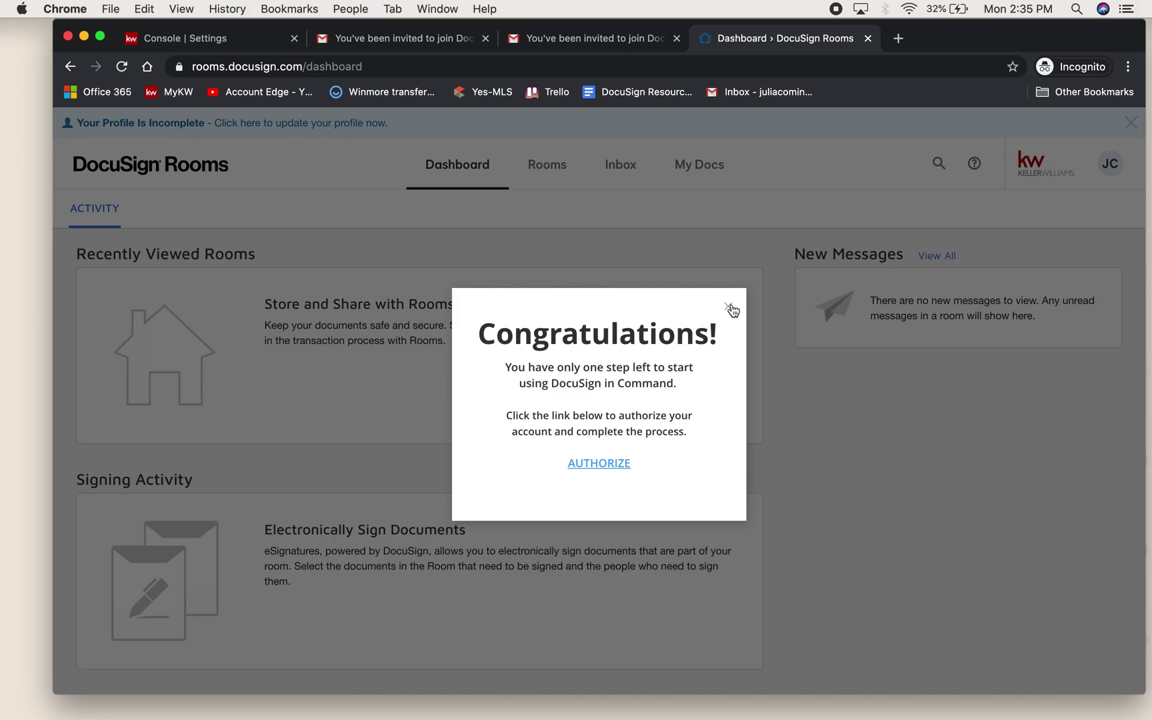
click(729, 308)
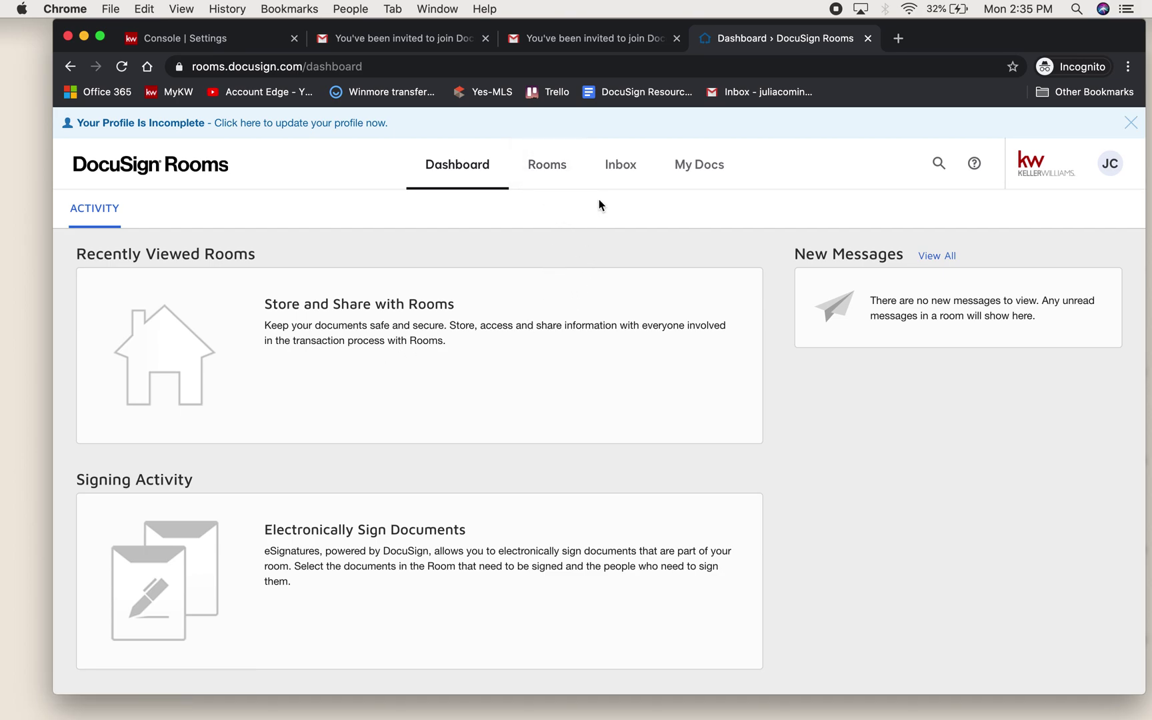
click(175, 42)
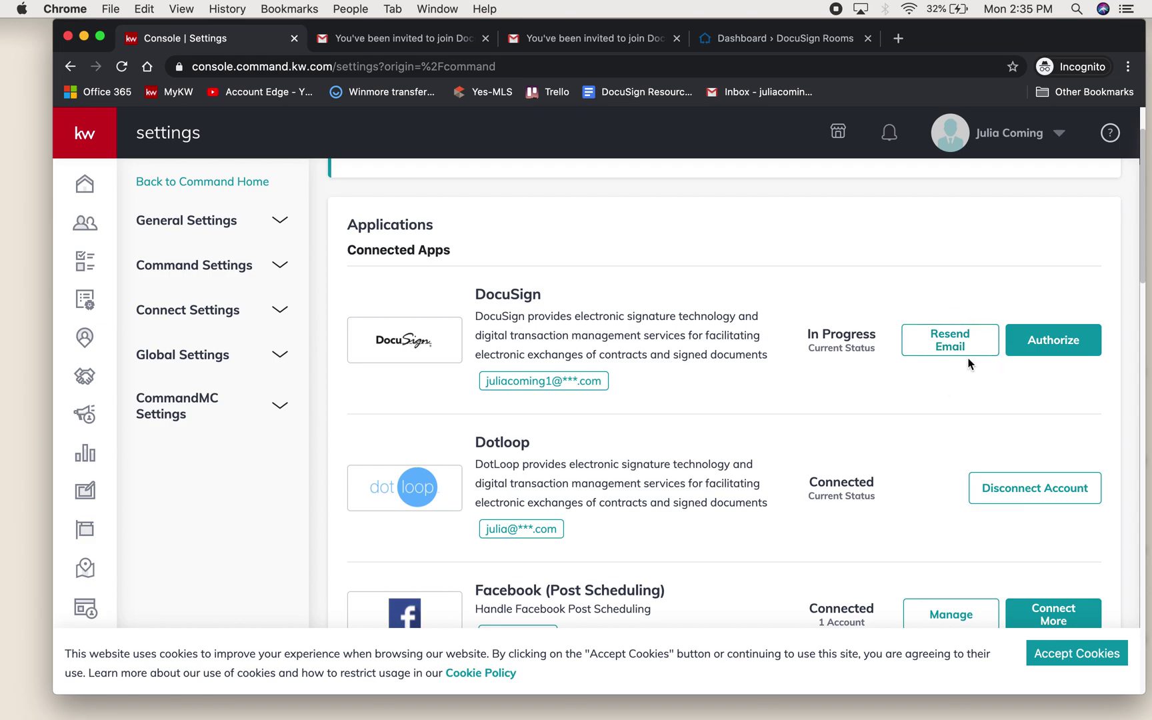
- Authorize the DocuSign connection from the Connected Apps list
click(1065, 345)
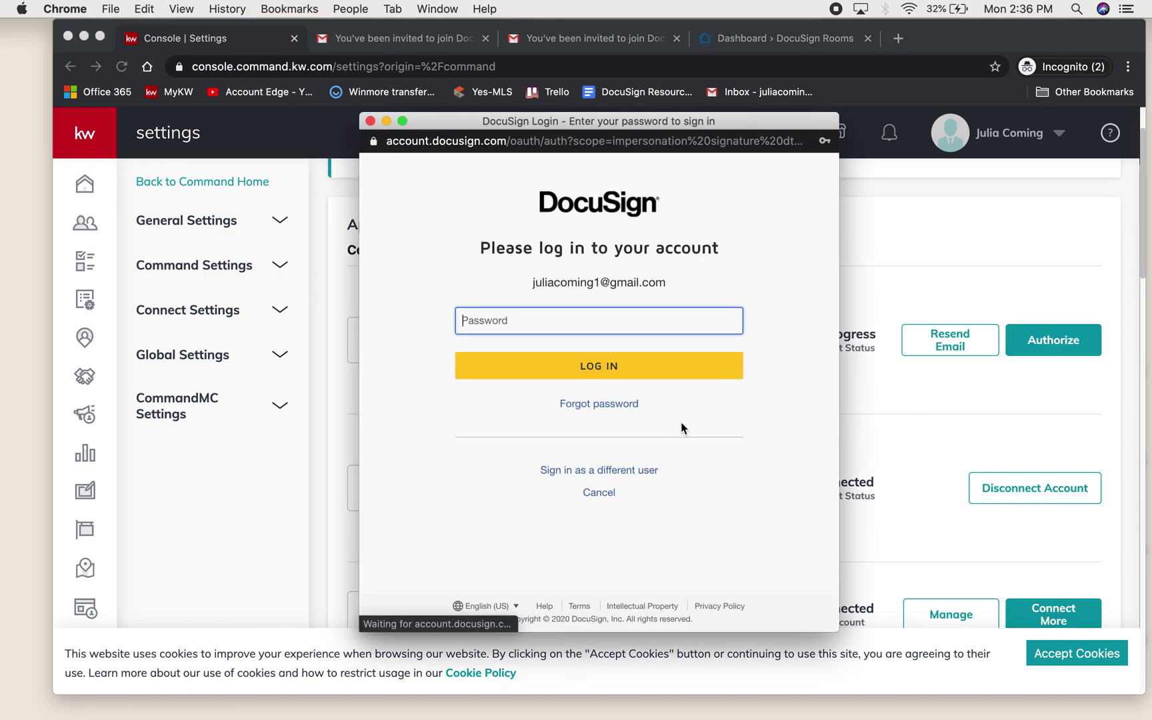
- Log in to DocuSign with the account password, retrying after the error
text(••••)
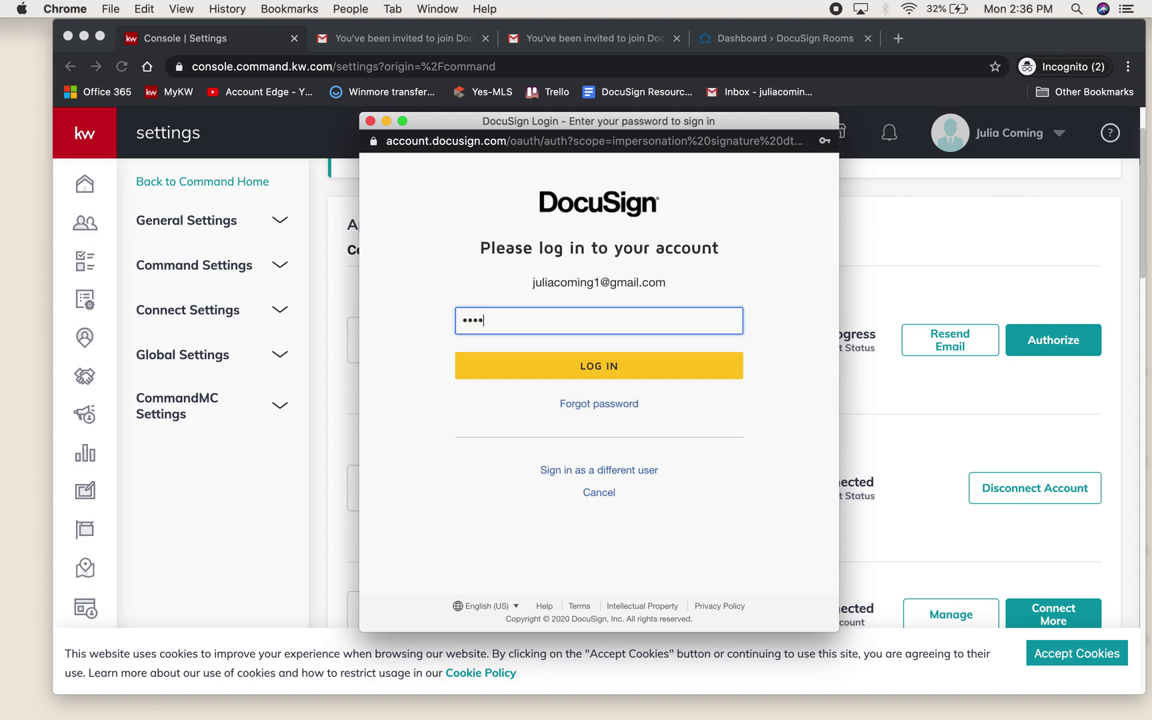
text(•••••••)
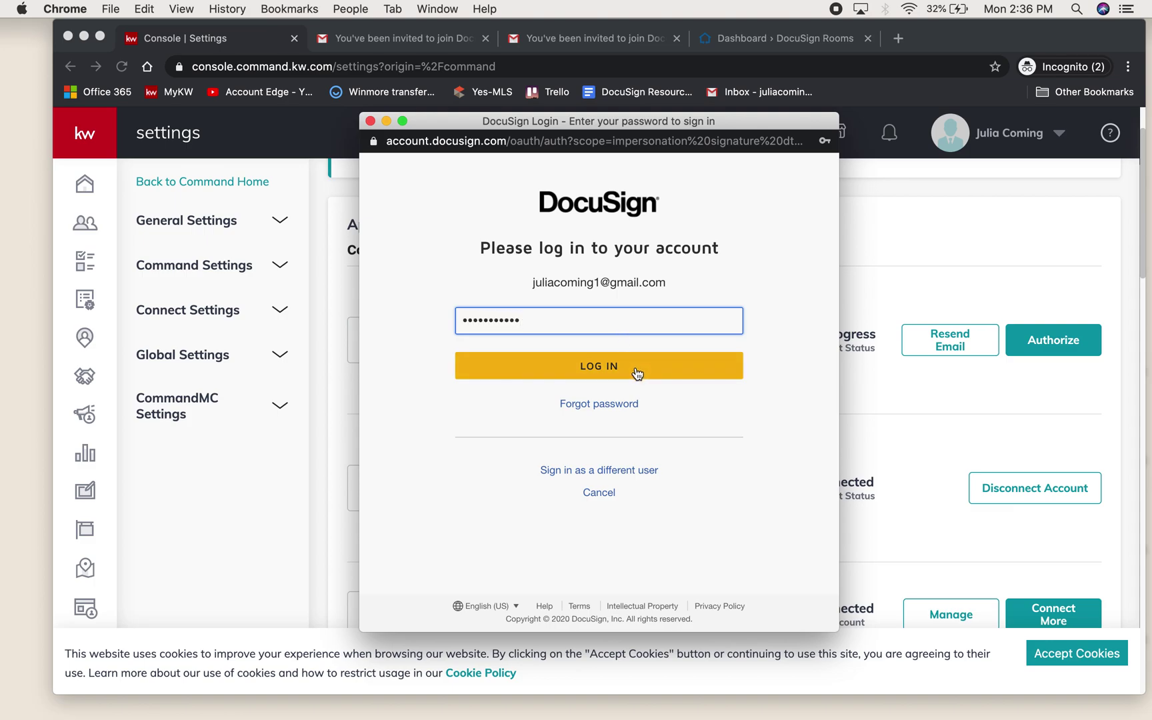
click(634, 371)
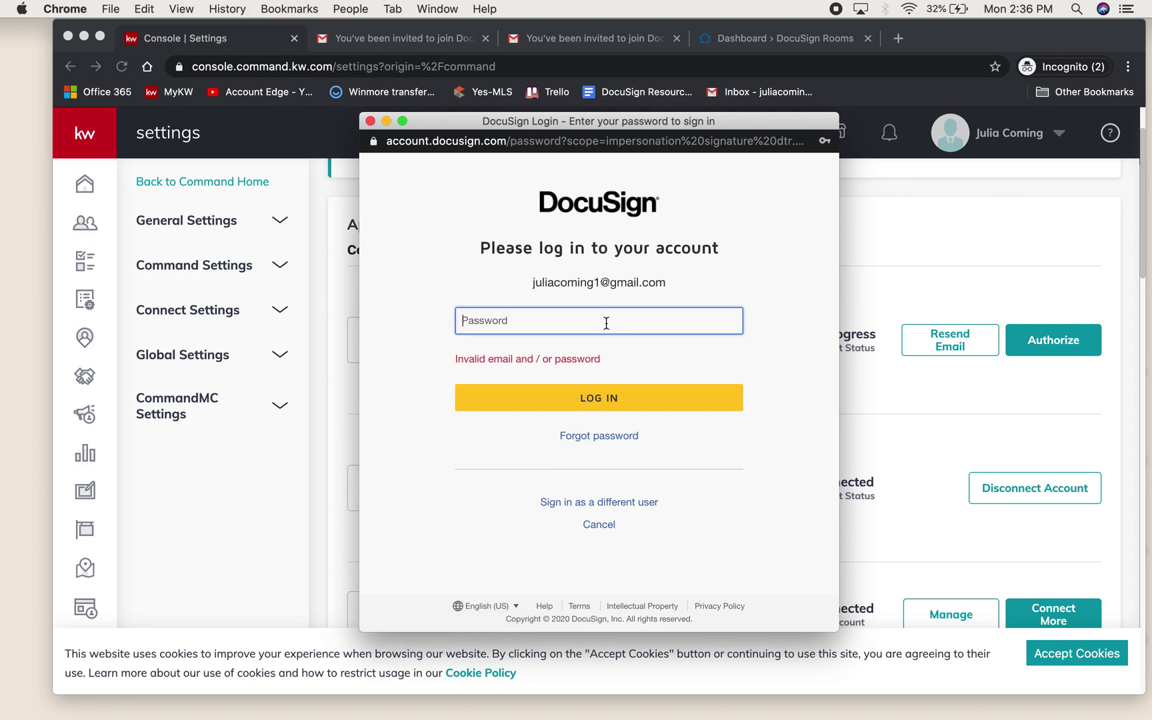
text(••••••••••••)
key(Return)
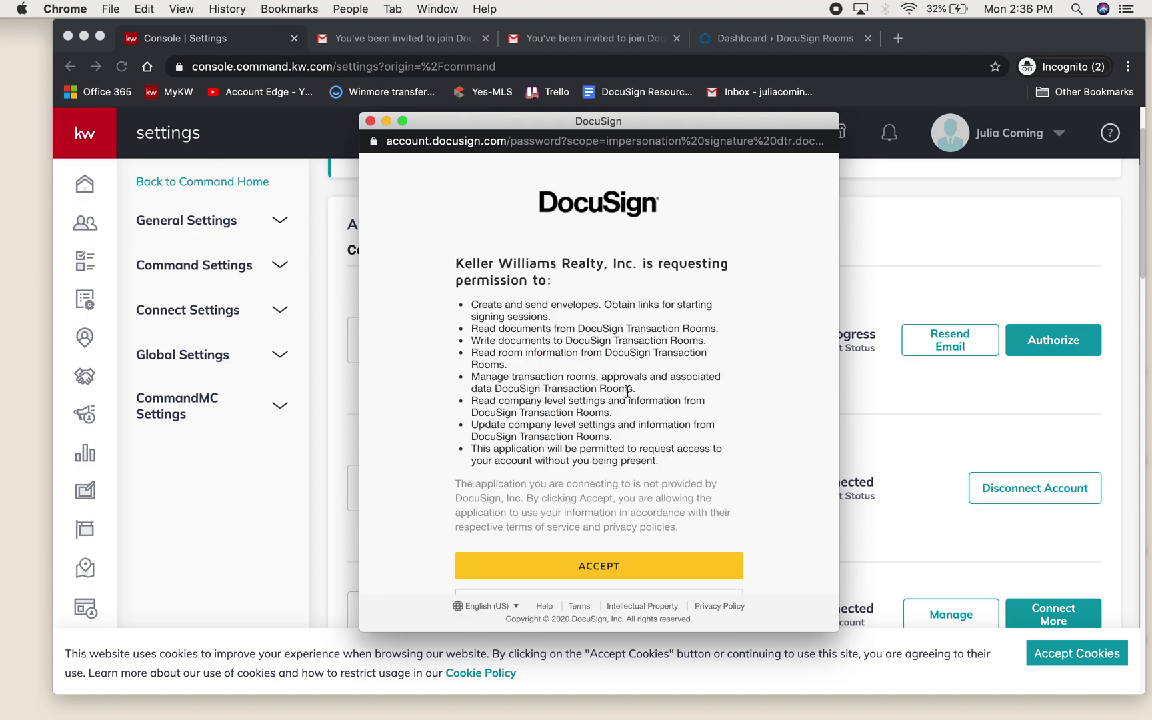
- Accept Keller Williams Realty's permission request to create envelopes and manage Transaction Rooms
scroll(627, 392, down, 2)
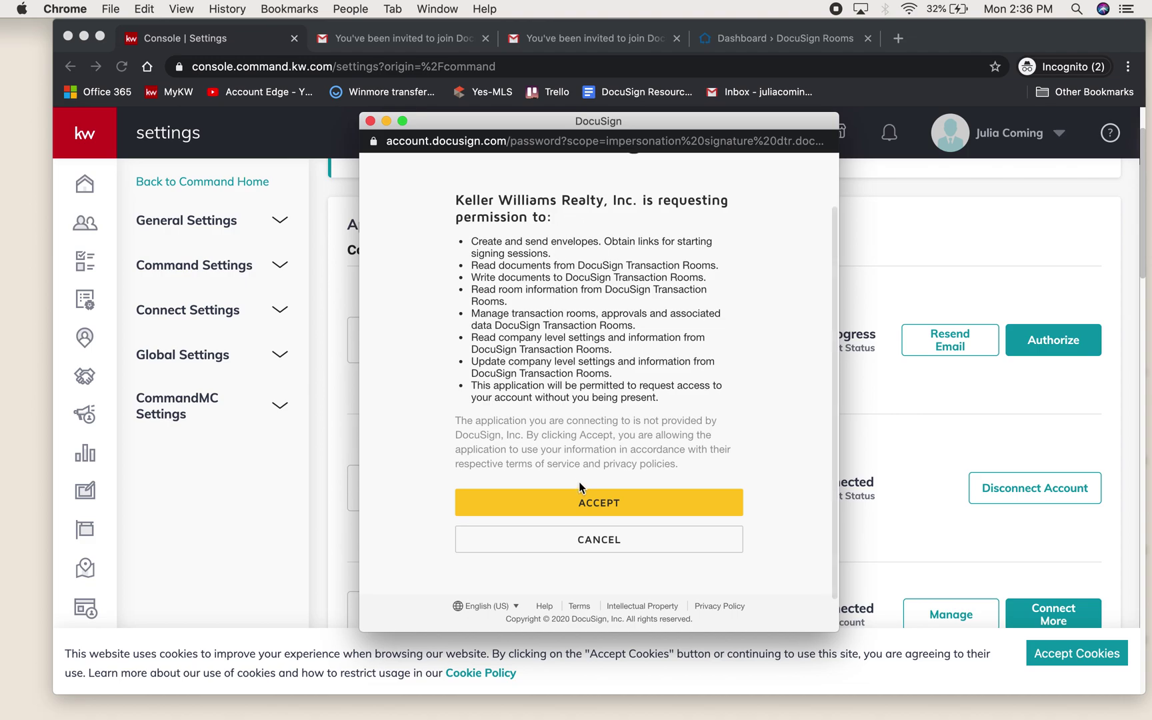
click(585, 510)
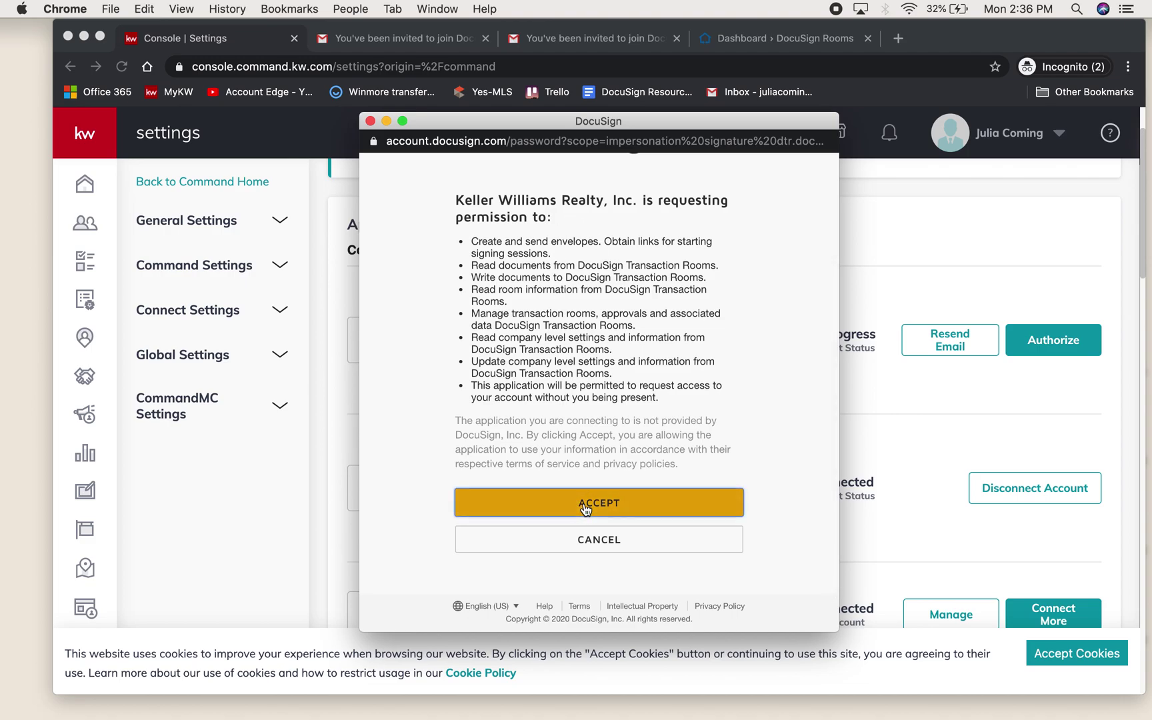